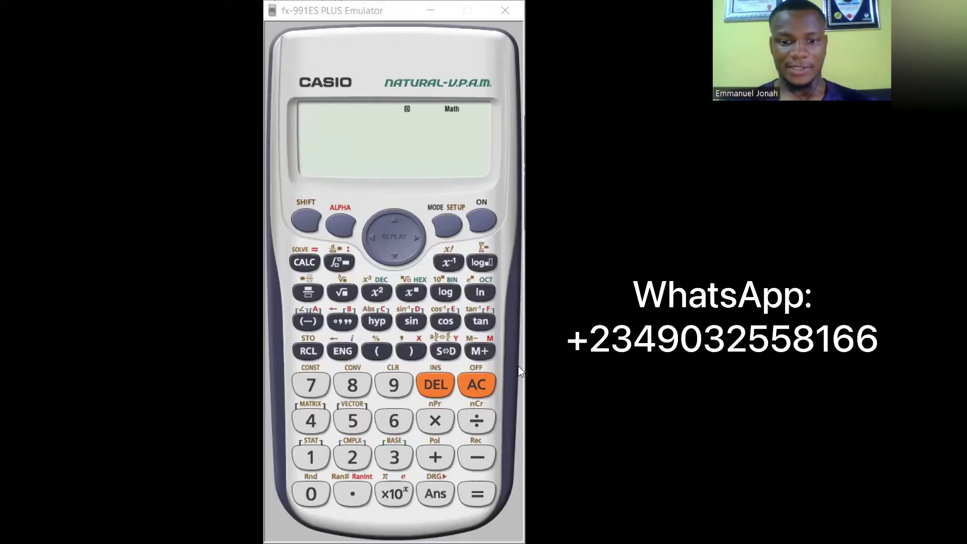
Step: Switch the calculator to CMPLX mode and clear a trial entry of i with AC
click(478, 382)
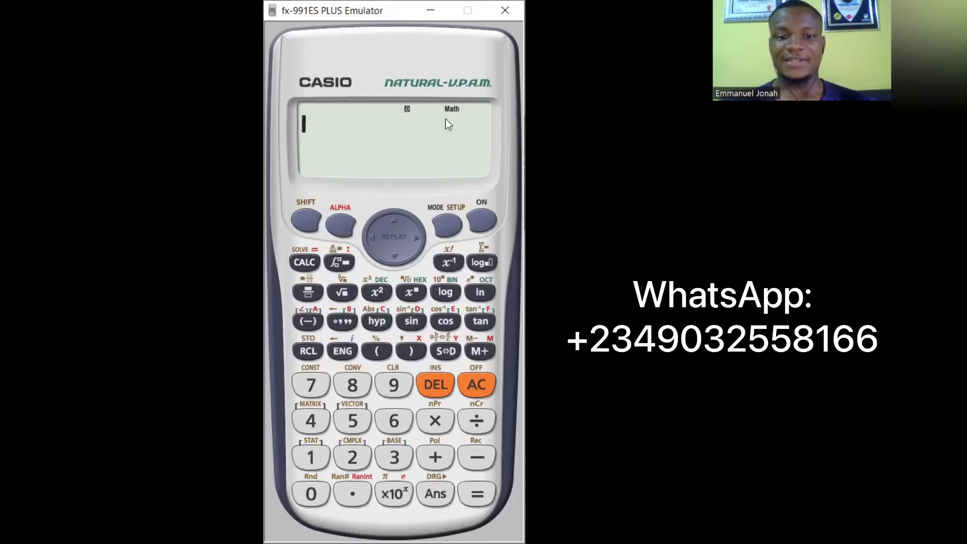
click(344, 351)
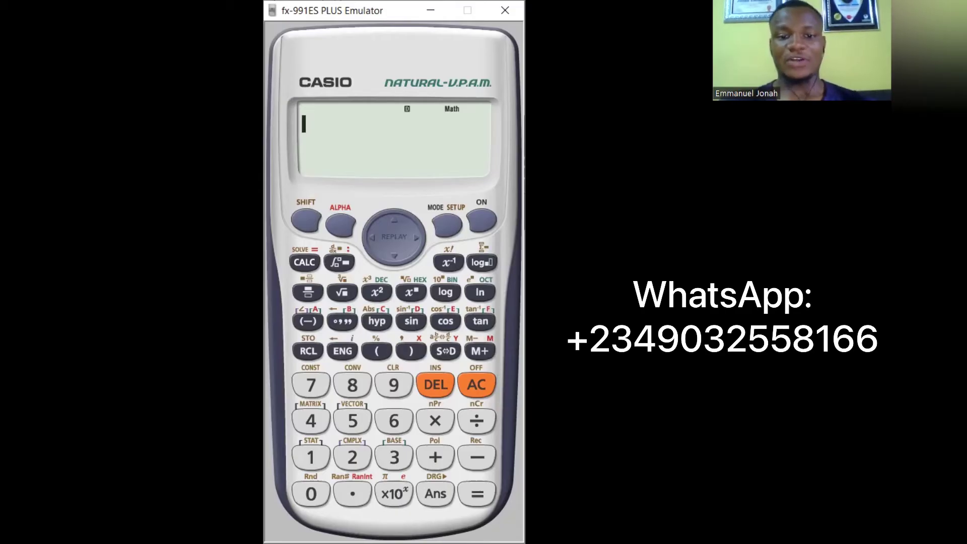
click(449, 223)
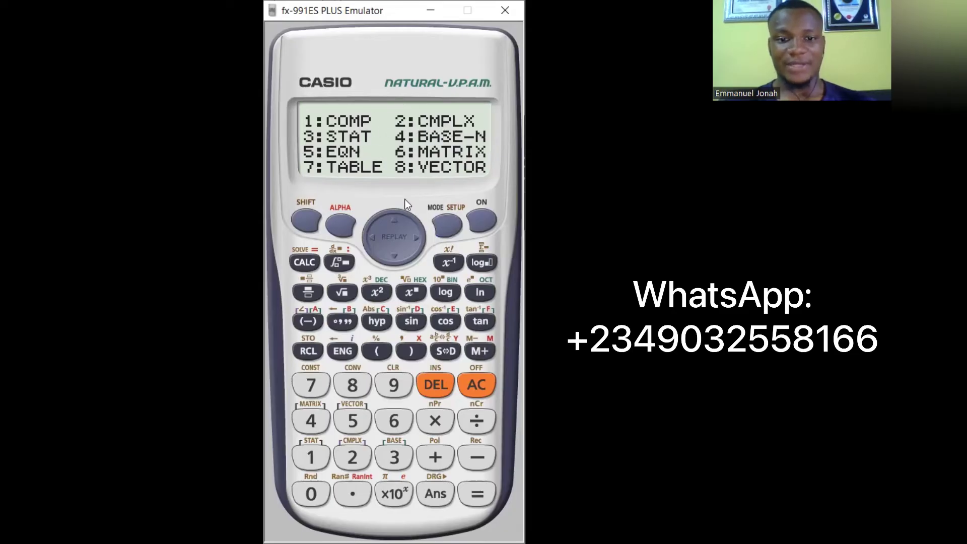
click(355, 459)
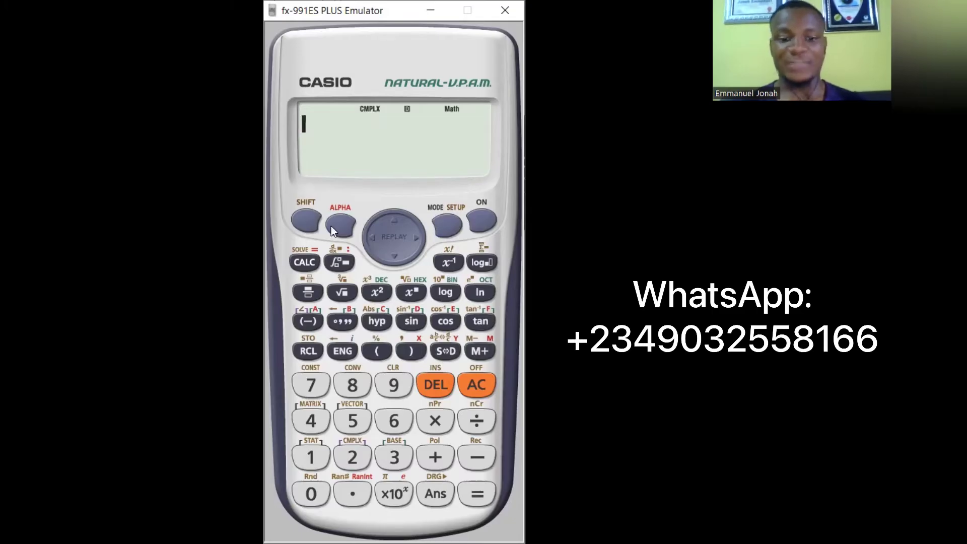
click(342, 352)
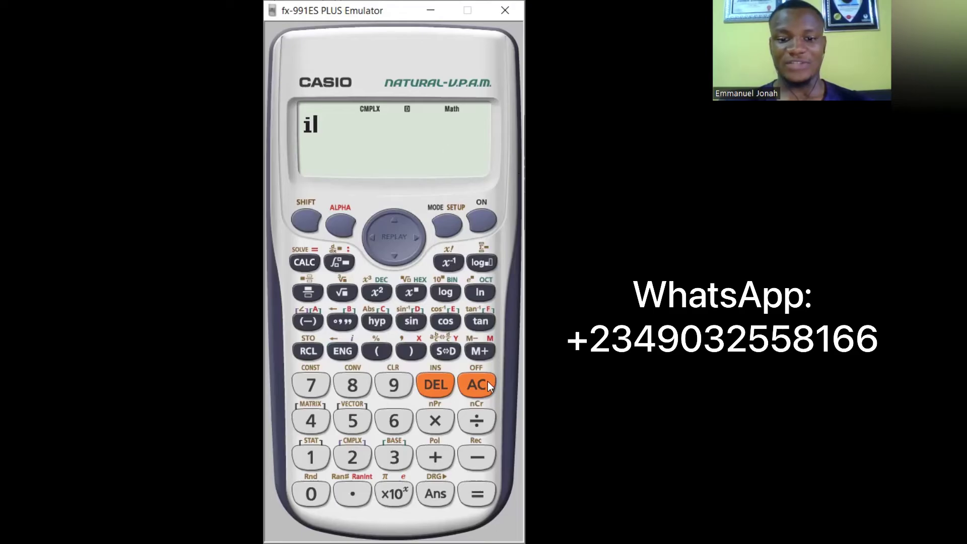
click(483, 222)
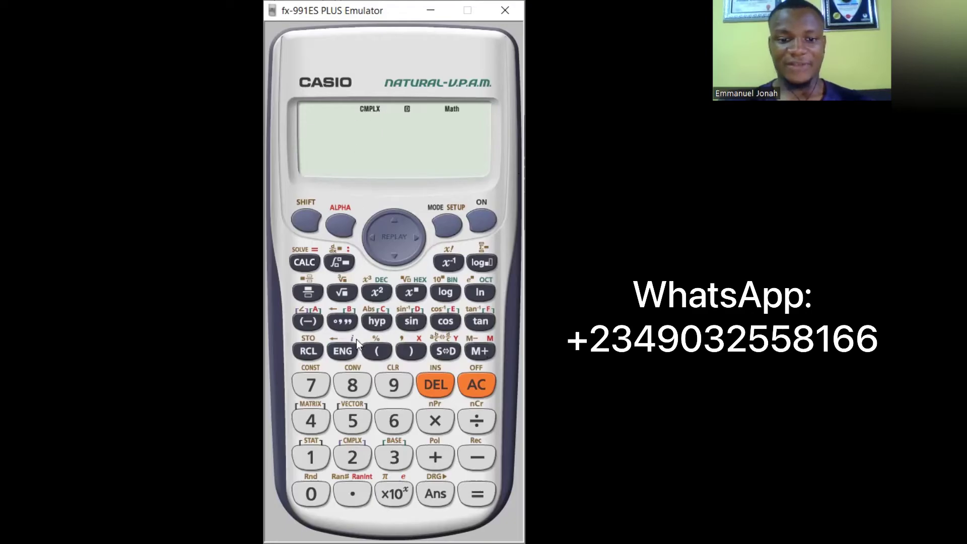
Step: Key in the first complex number (2-3i) followed by a plus sign
click(375, 351)
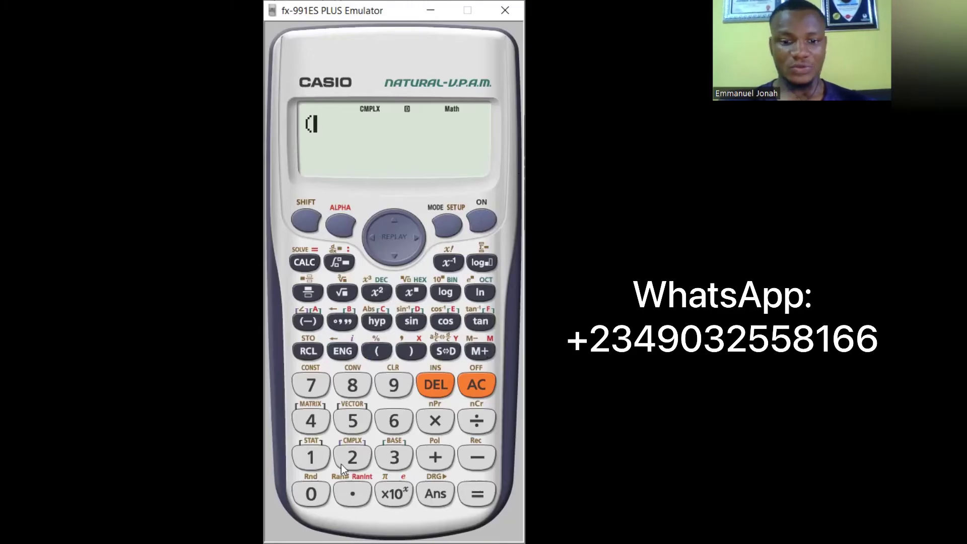
click(351, 457)
click(478, 457)
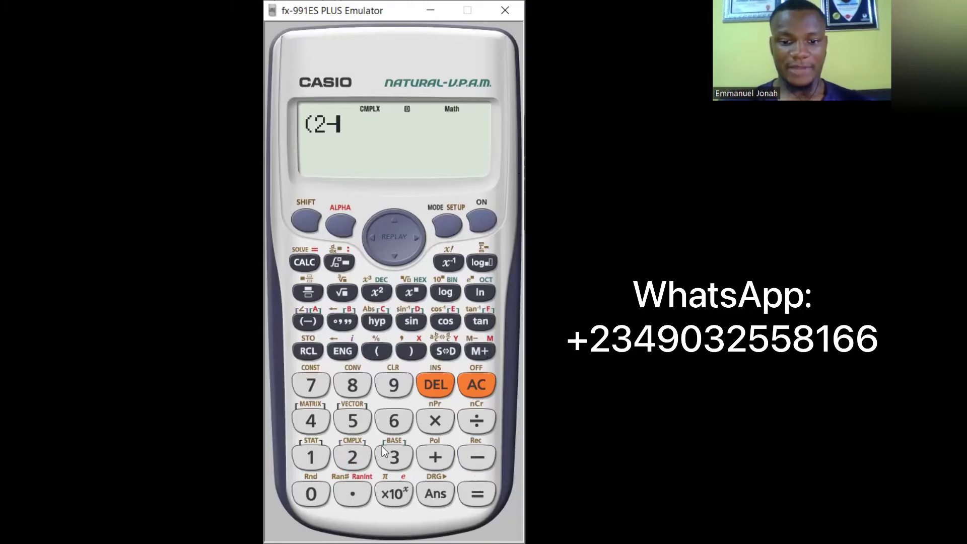
click(392, 456)
click(341, 352)
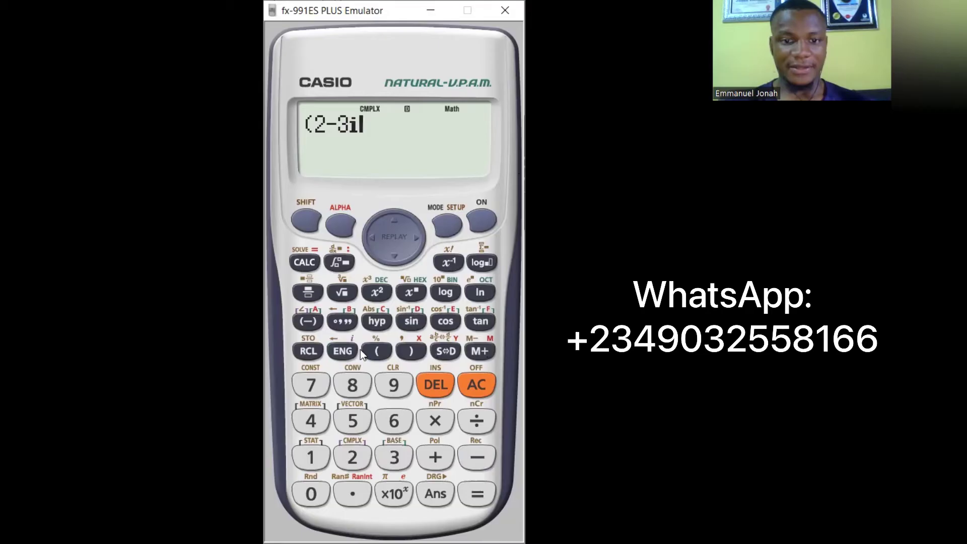
click(411, 352)
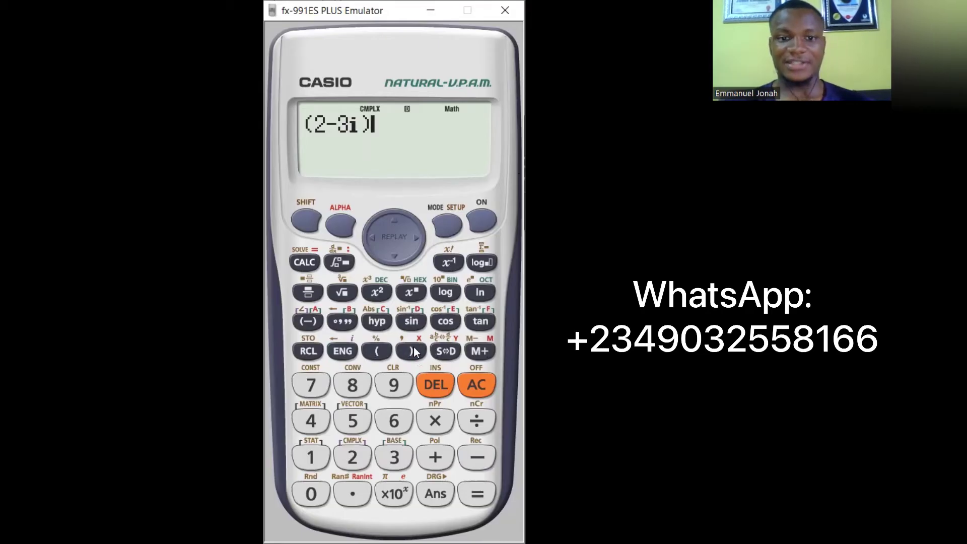
click(431, 460)
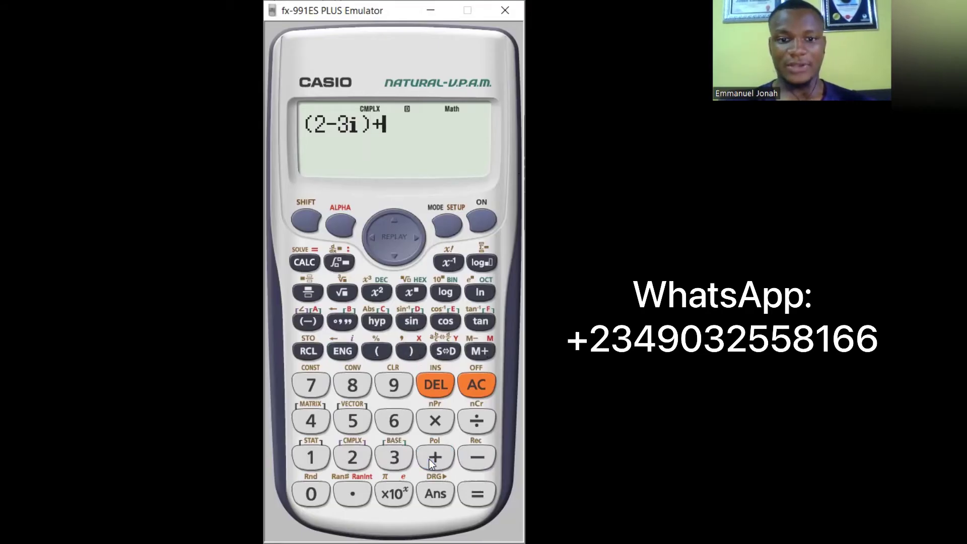
Step: Add the second number (4+5i) and evaluate, giving 6+2i
click(378, 351)
click(310, 420)
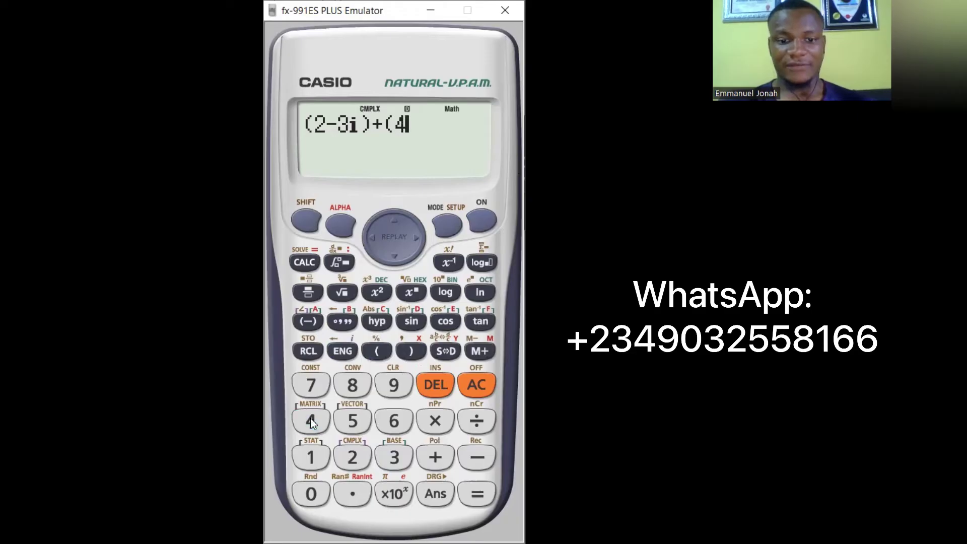
click(435, 459)
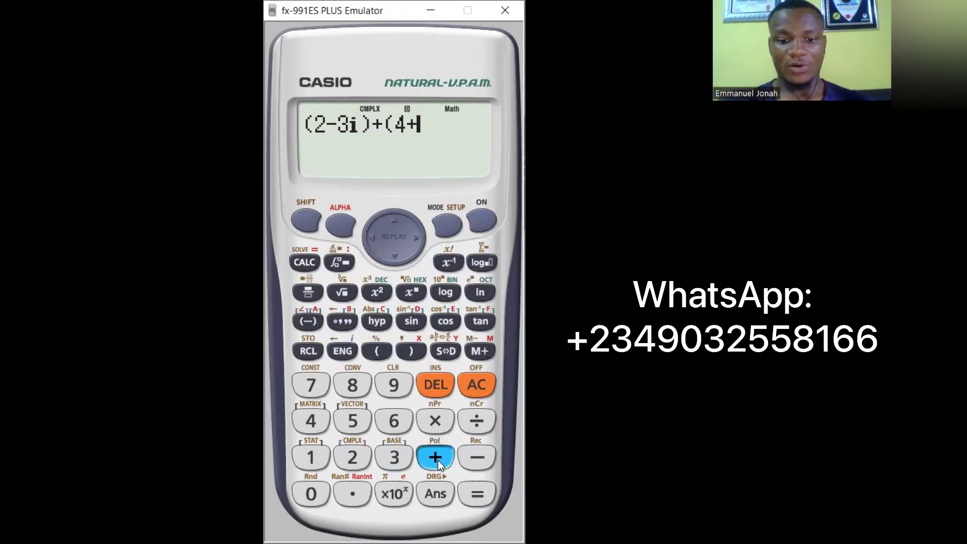
click(350, 417)
click(346, 353)
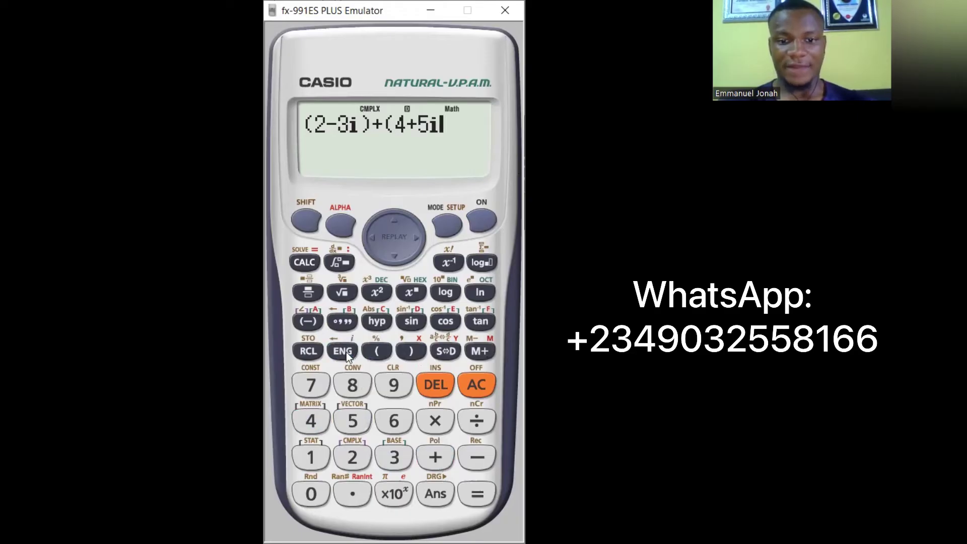
click(412, 352)
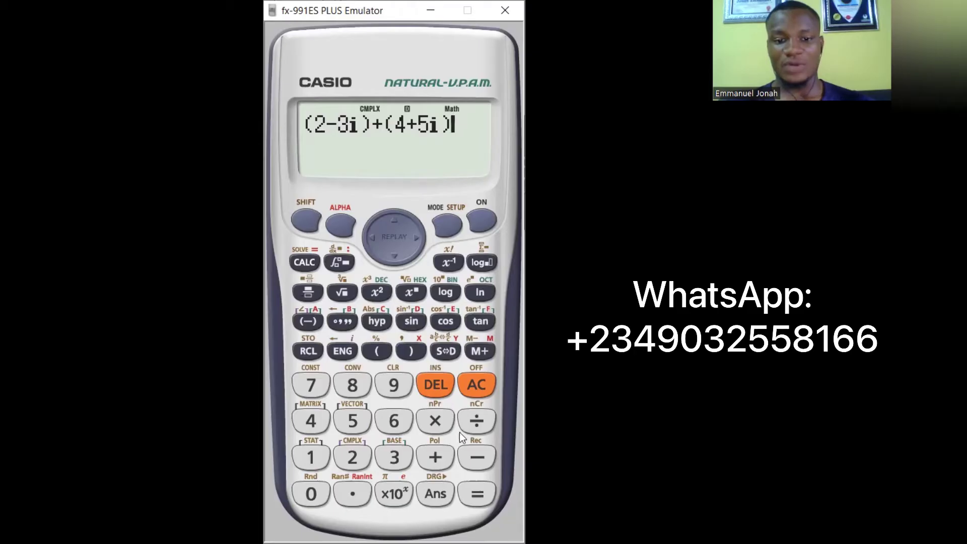
click(478, 496)
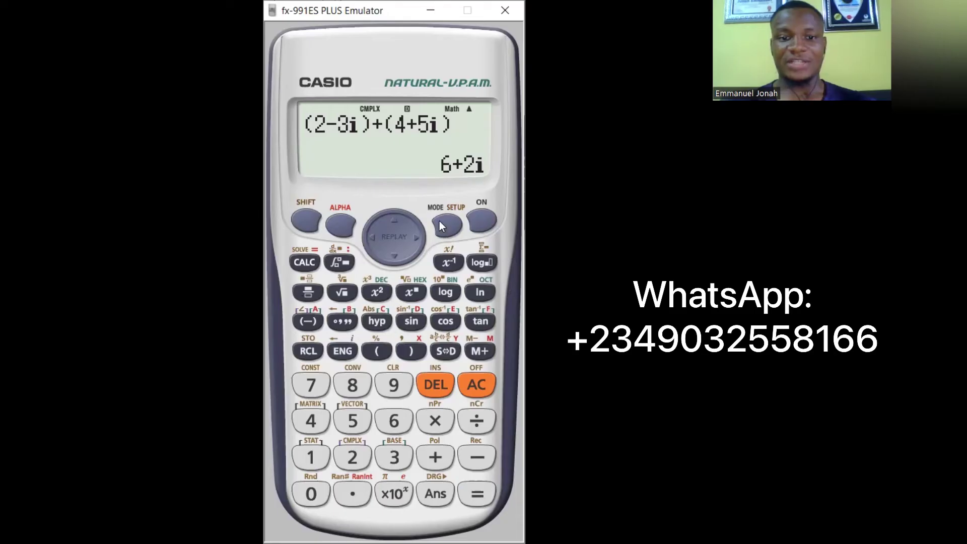
Step: Replace the + with − and evaluate (2-3i)-(4+5i) to -2-8i
click(371, 238)
click(371, 238)
click(372, 238)
click(371, 237)
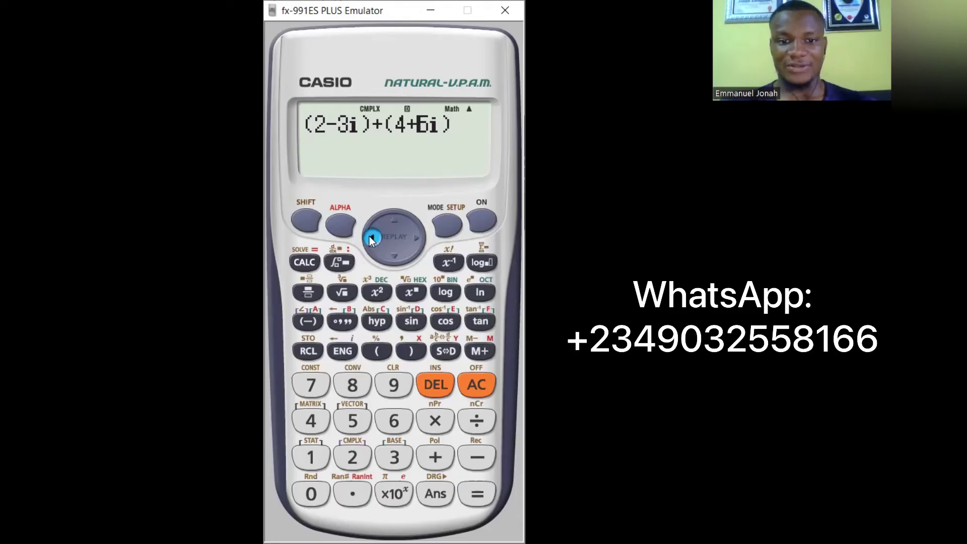
click(372, 239)
click(371, 238)
click(371, 238)
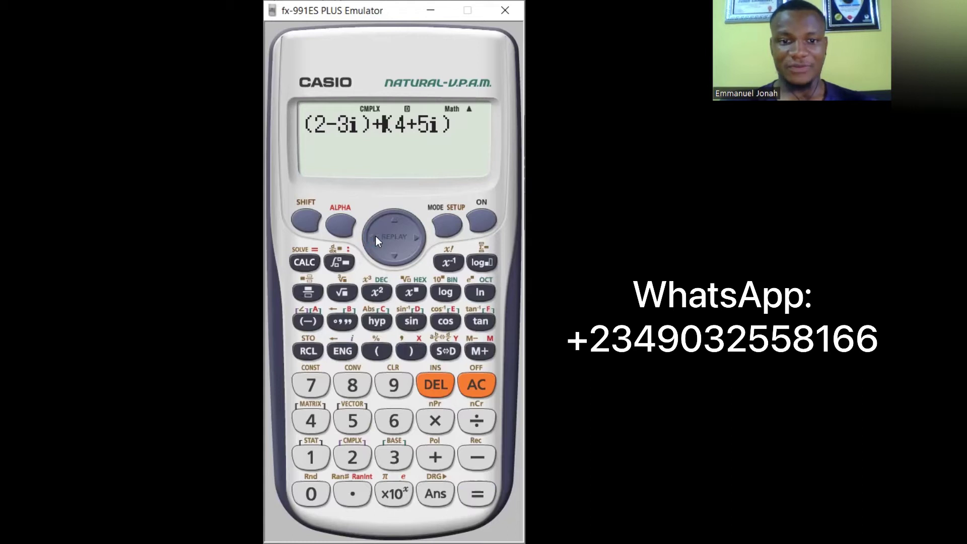
click(435, 383)
click(486, 457)
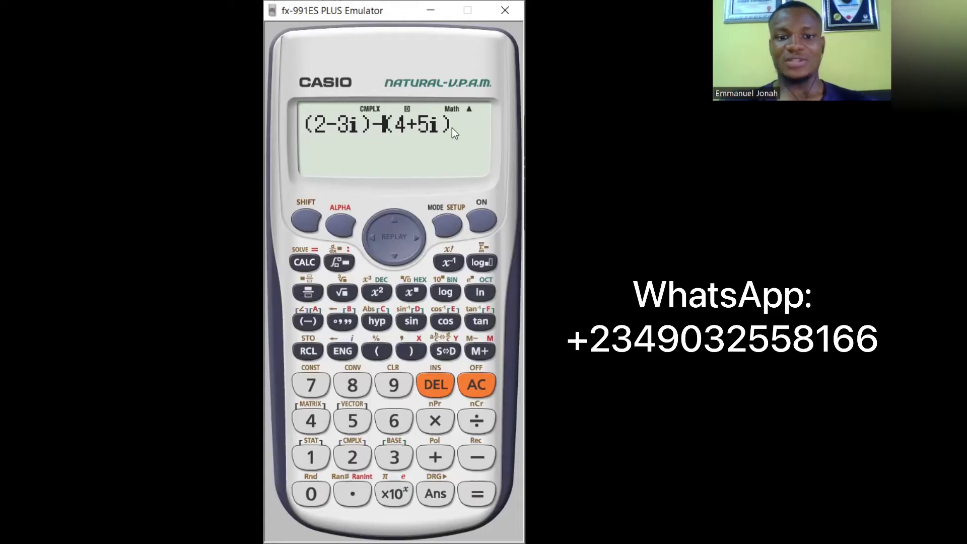
click(423, 240)
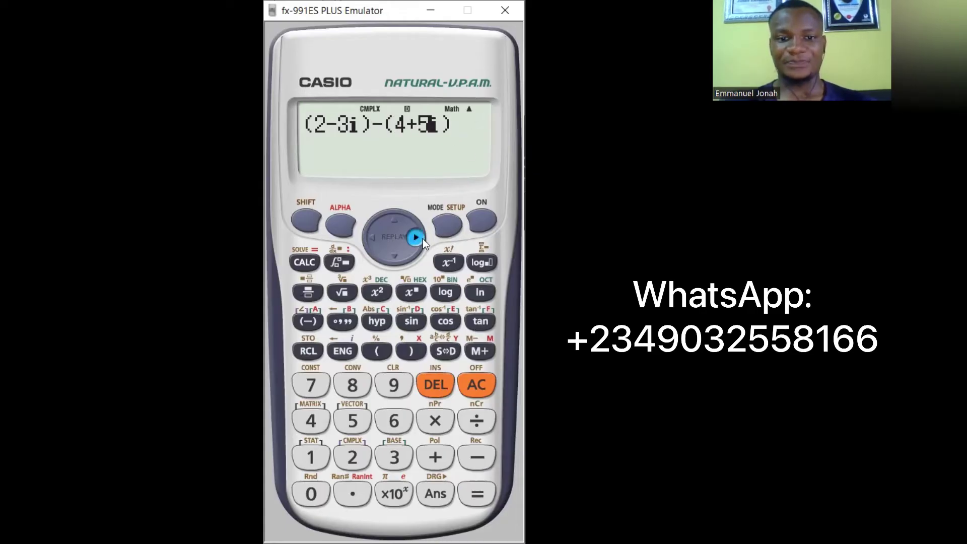
click(423, 239)
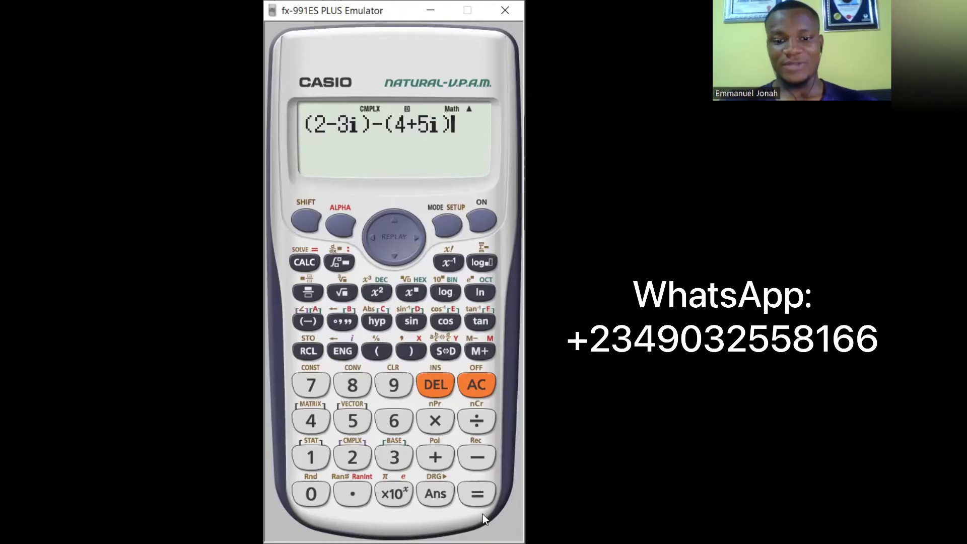
click(484, 495)
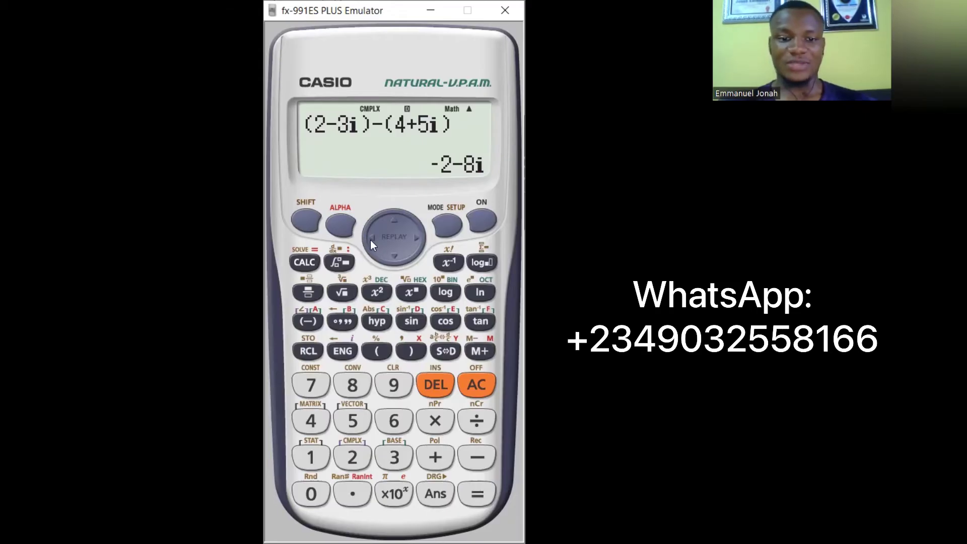
drag(369, 236, 370, 237)
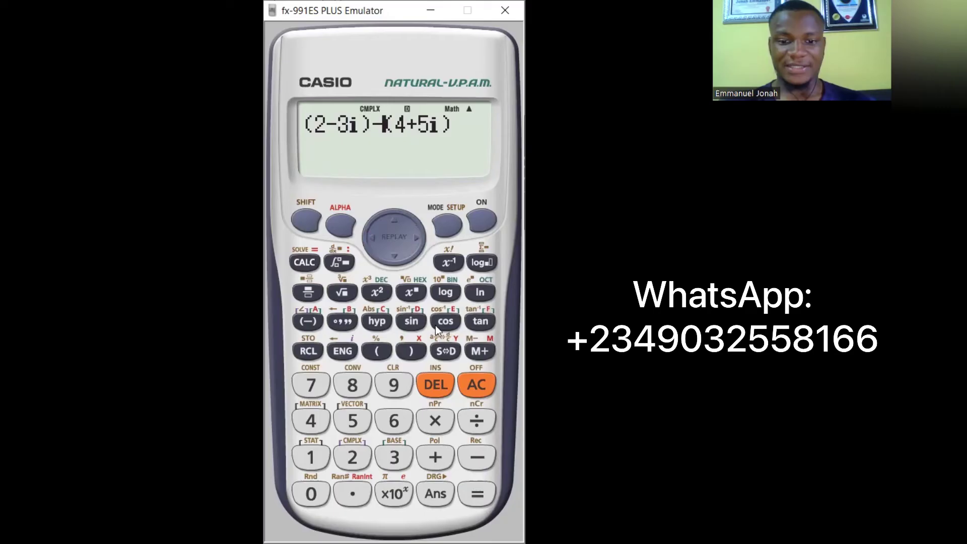
Step: Replace the minus with × and evaluate (2-3i)×(4+5i) to 23-2i
click(430, 385)
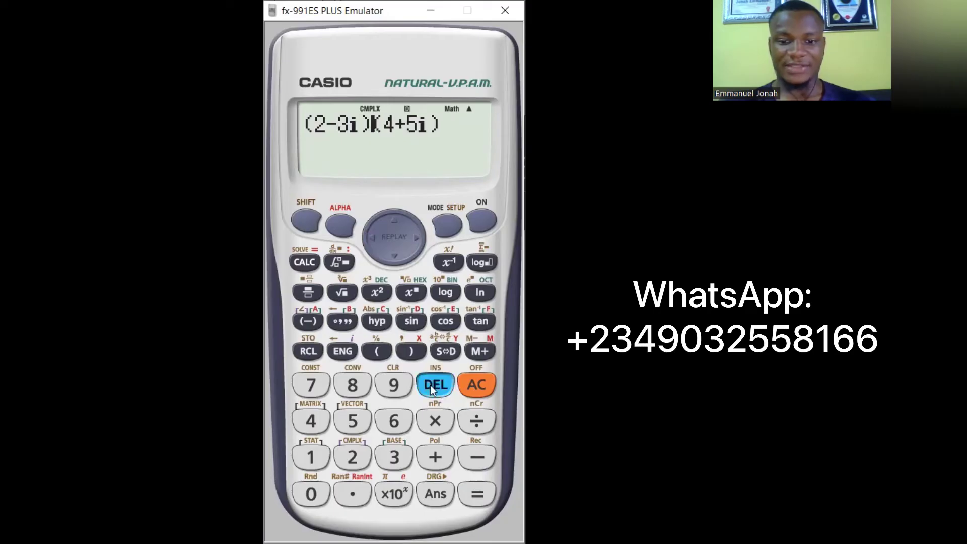
click(435, 421)
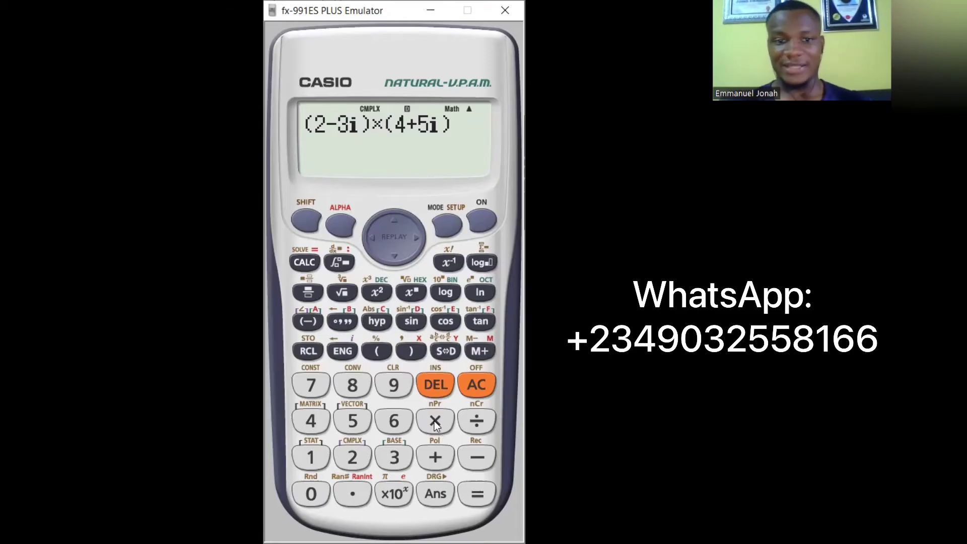
click(483, 494)
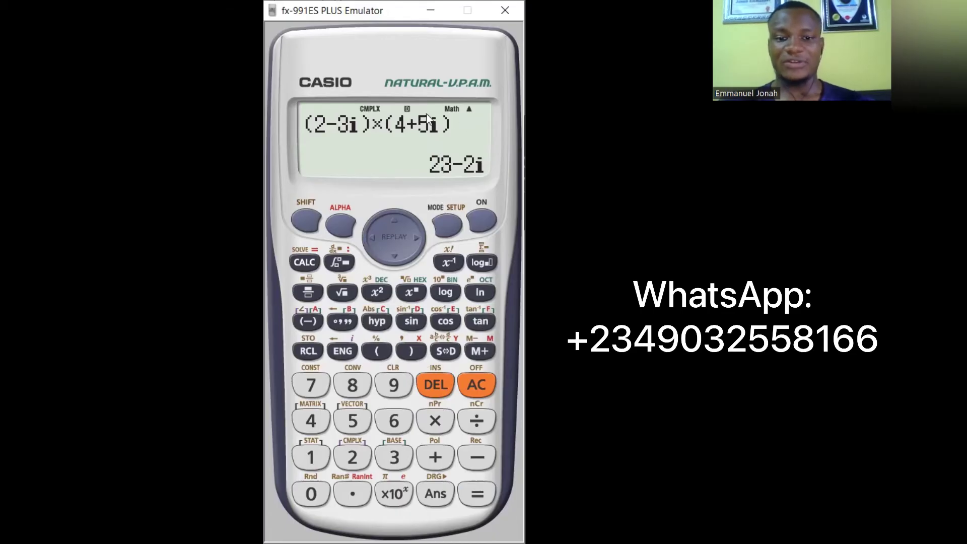
Step: Replace the × with ÷ and evaluate (2-3i)÷(4+5i) to -7/41-22/41i
click(366, 235)
click(366, 235)
click(366, 236)
click(366, 235)
click(367, 236)
click(367, 235)
click(366, 235)
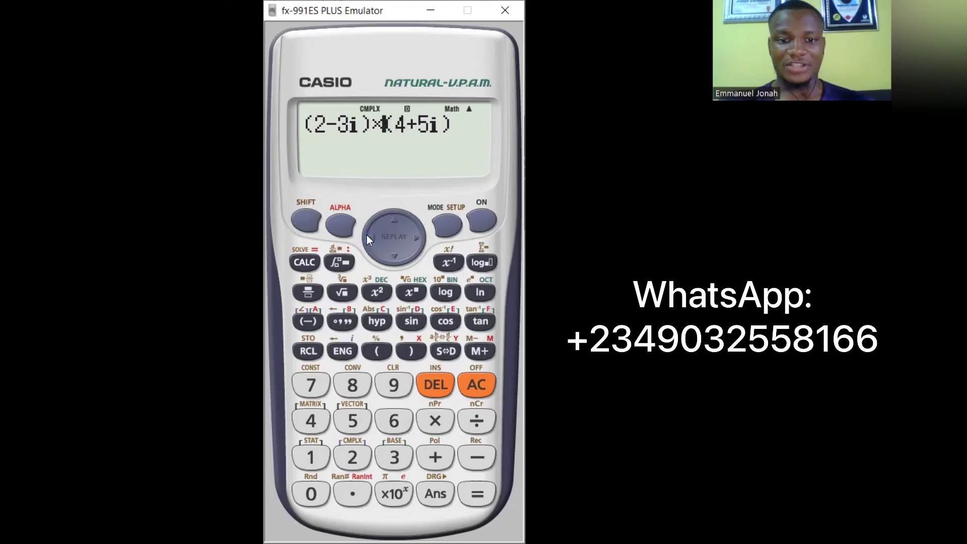
click(436, 385)
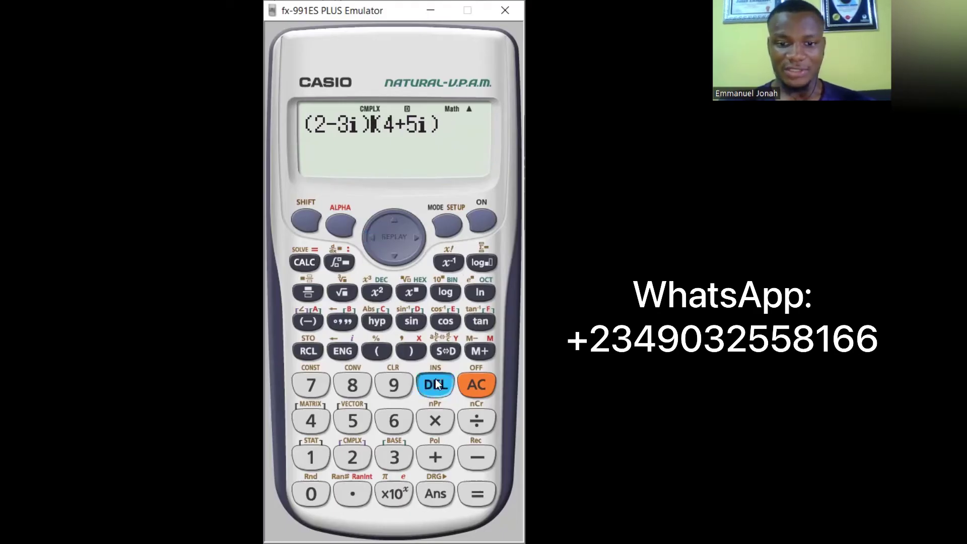
click(477, 421)
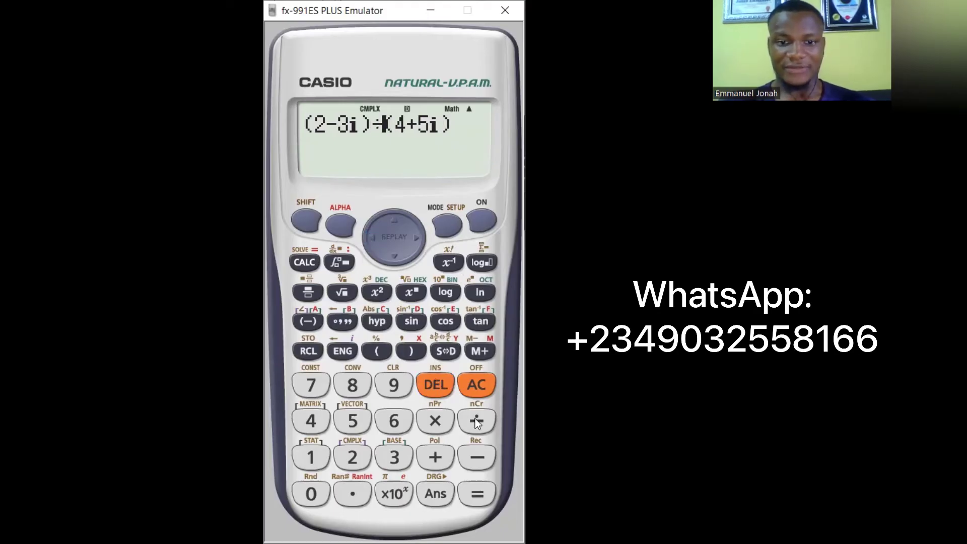
click(478, 493)
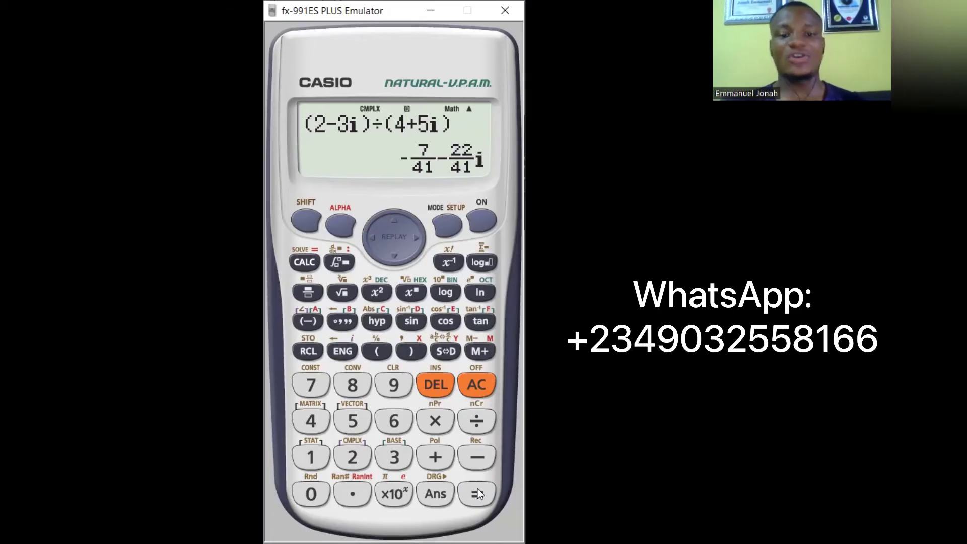
Step: Clear the division result with AC, leaving a blank CMPLX display
click(478, 386)
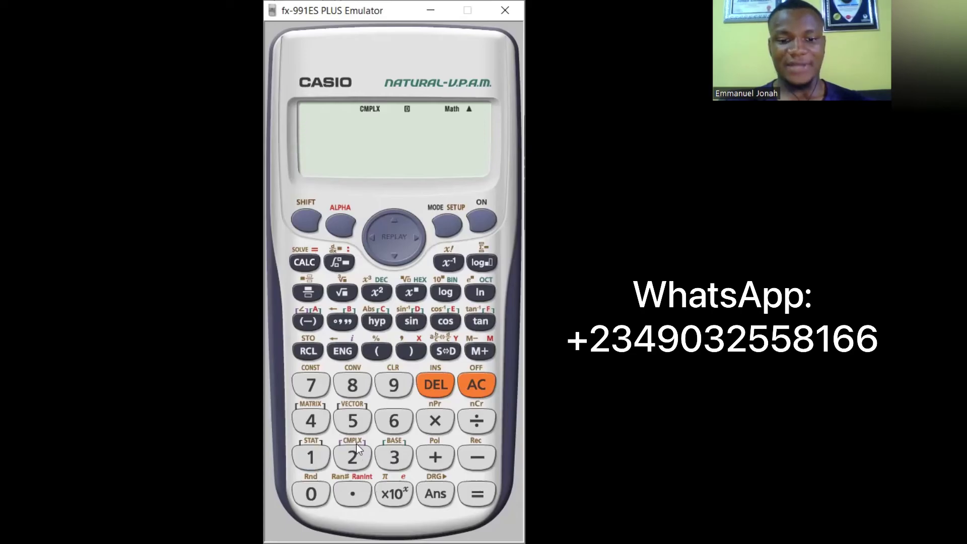
Step: Compute arg(1+i) from the CMPLX function menu, getting 45, then clear it
click(307, 217)
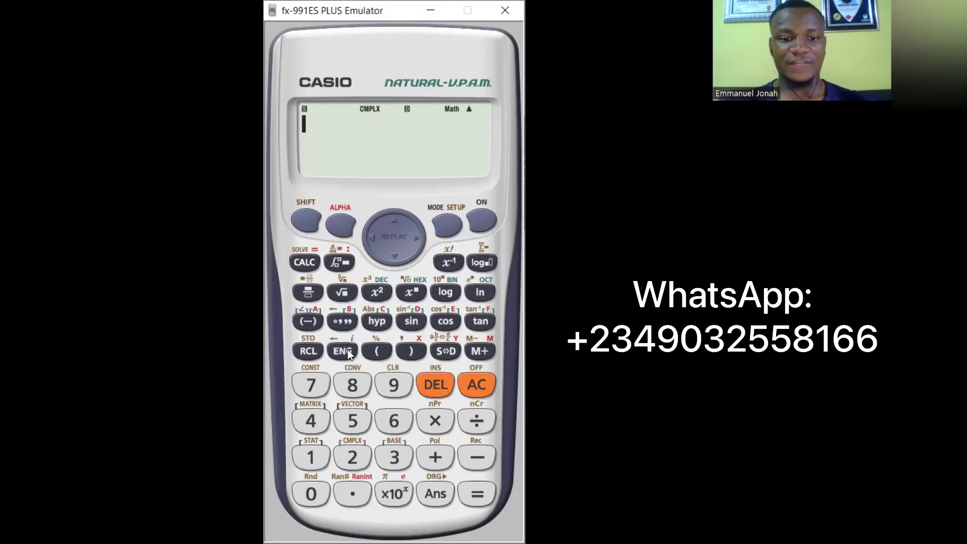
click(356, 453)
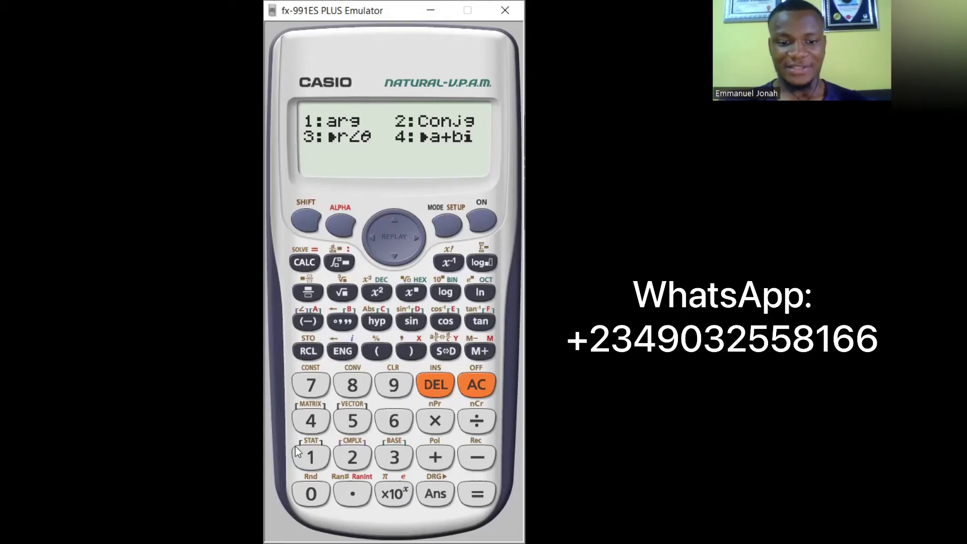
click(308, 456)
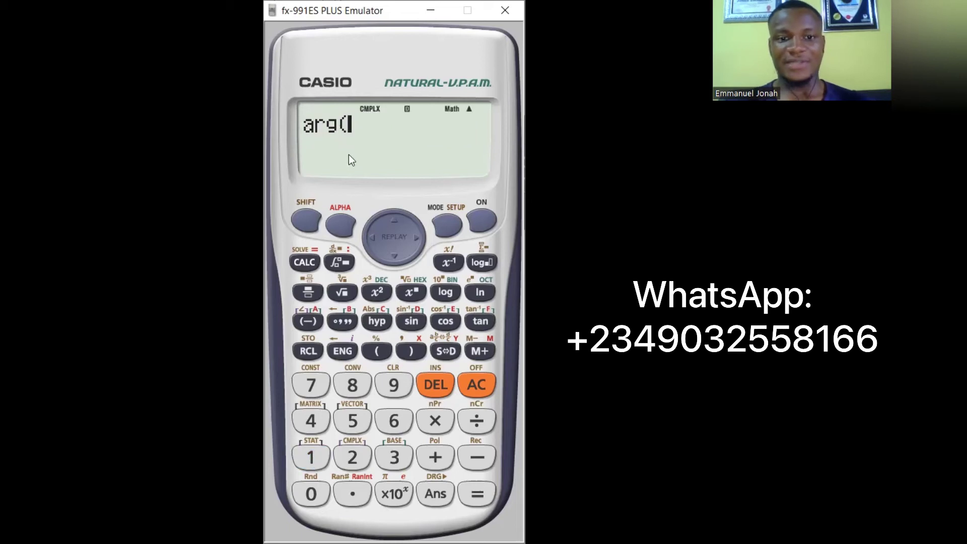
click(310, 456)
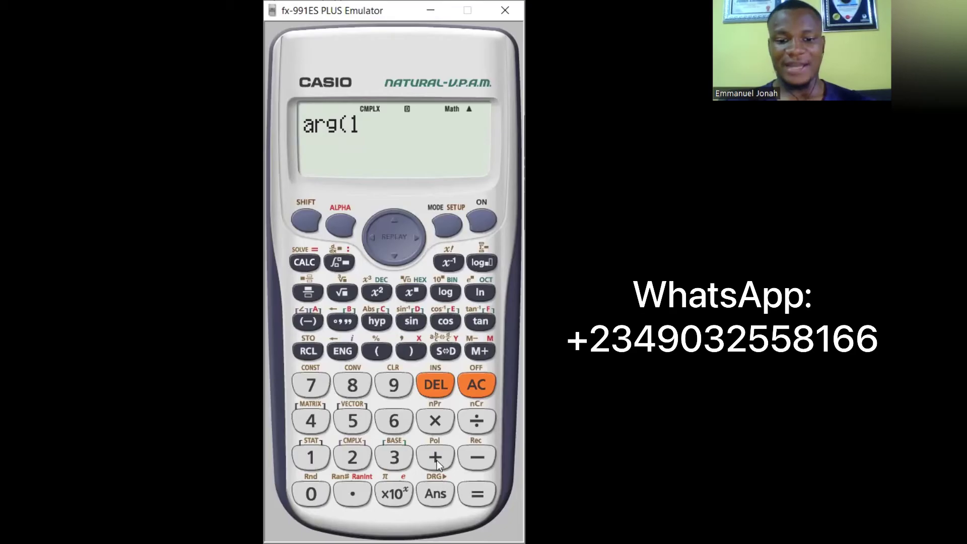
click(435, 460)
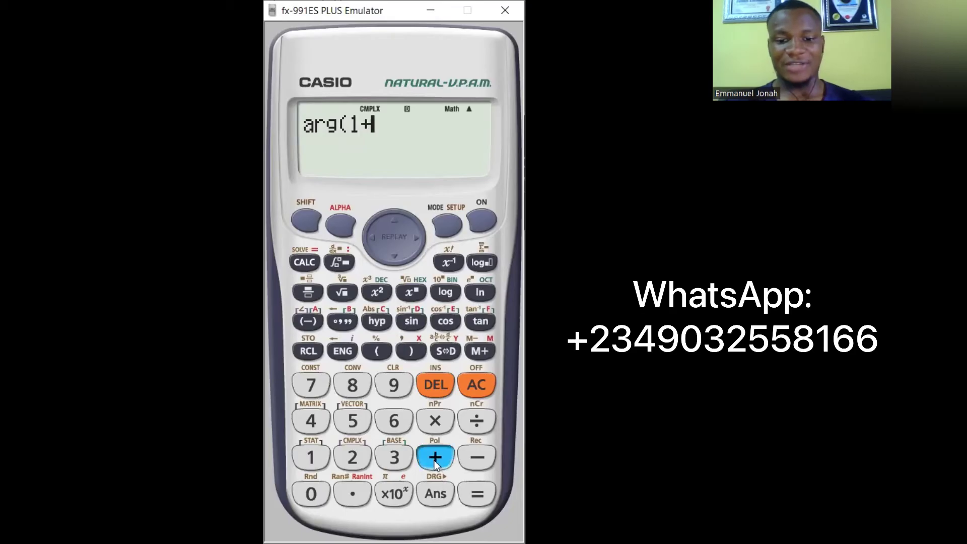
click(344, 353)
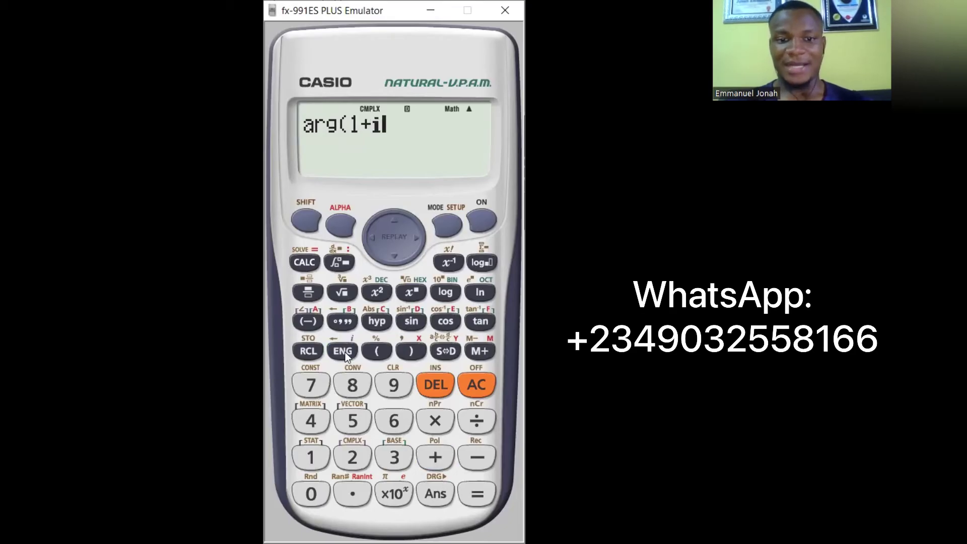
click(420, 350)
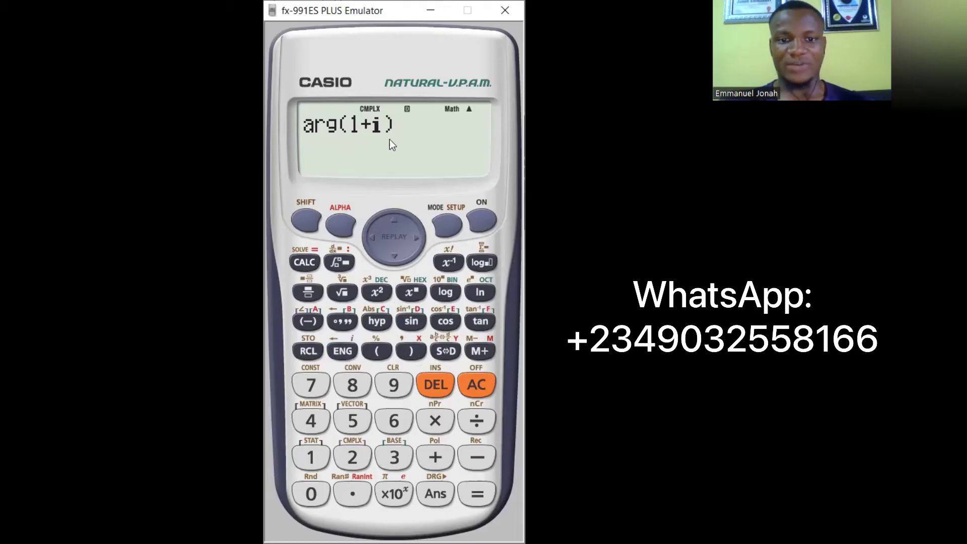
click(482, 491)
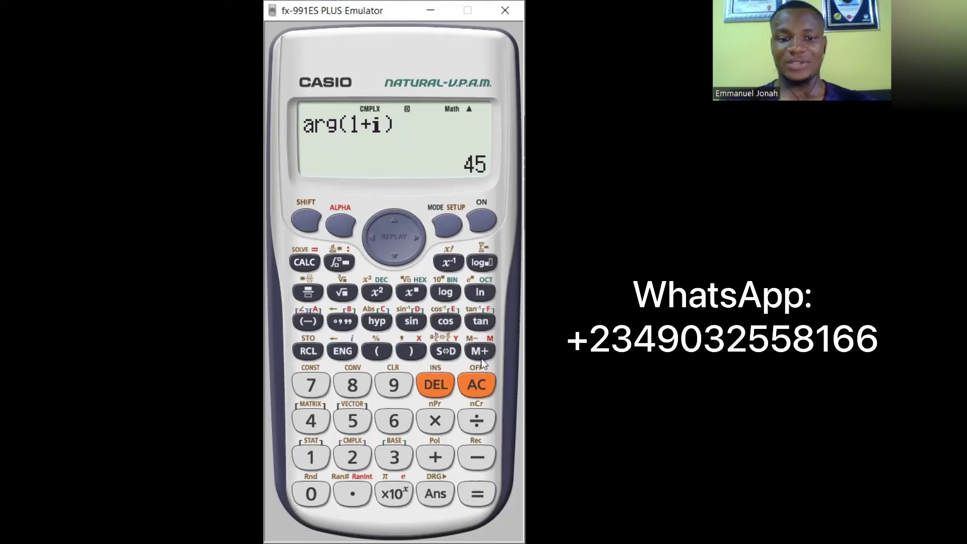
click(477, 385)
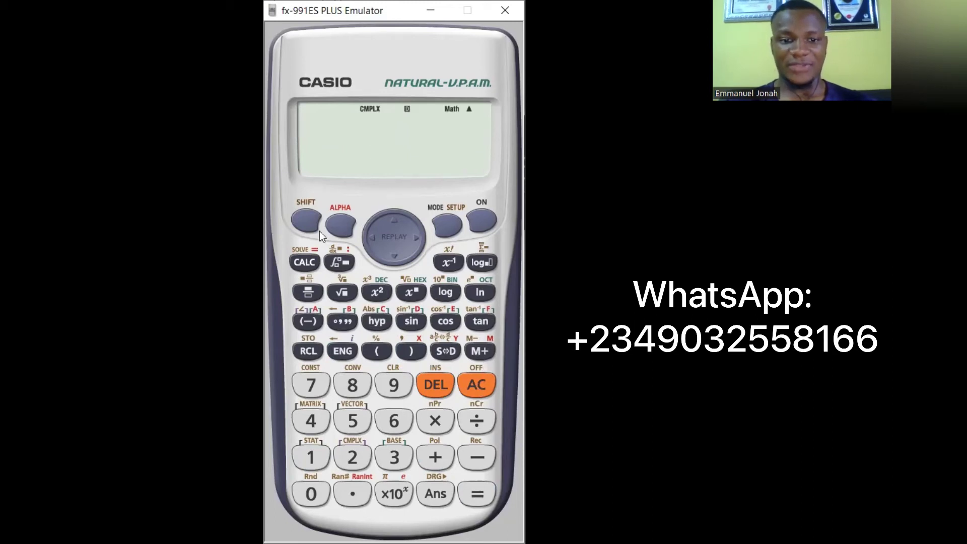
Step: Enter arg(1+i) again, evaluate it to 45, and clear the display
click(303, 221)
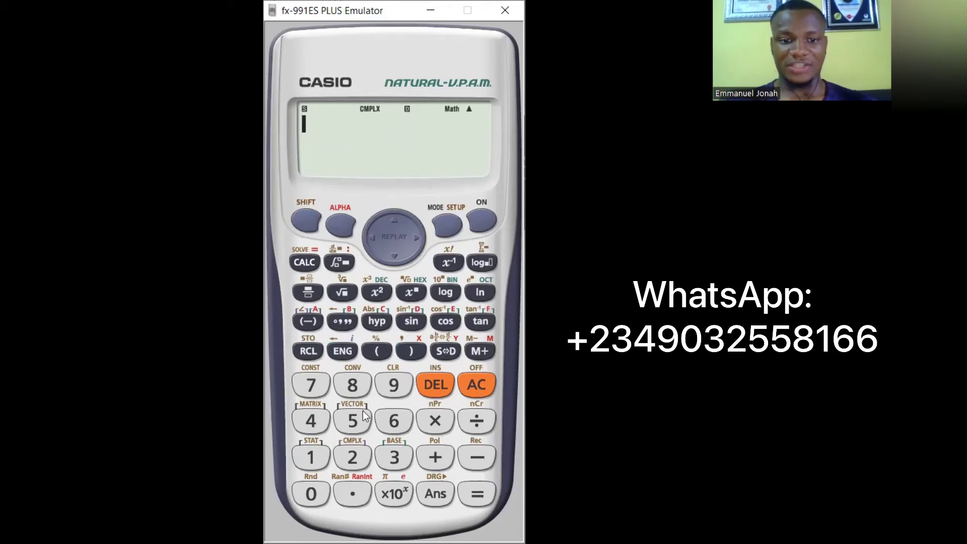
click(354, 454)
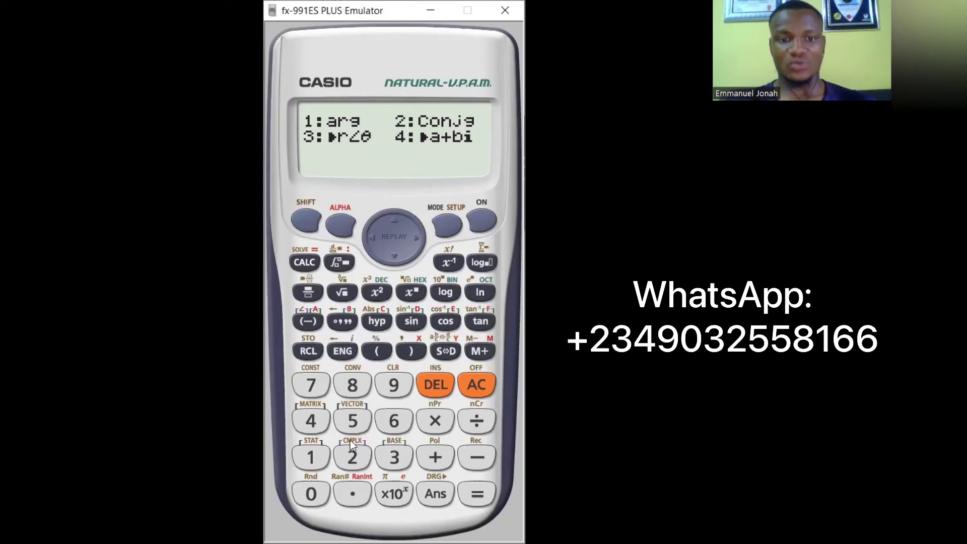
click(315, 453)
click(437, 461)
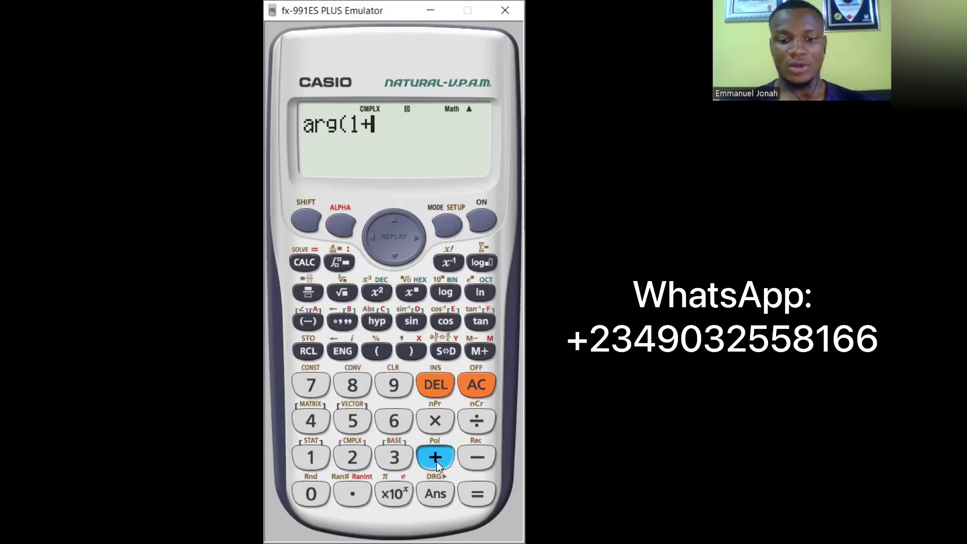
click(333, 350)
click(411, 351)
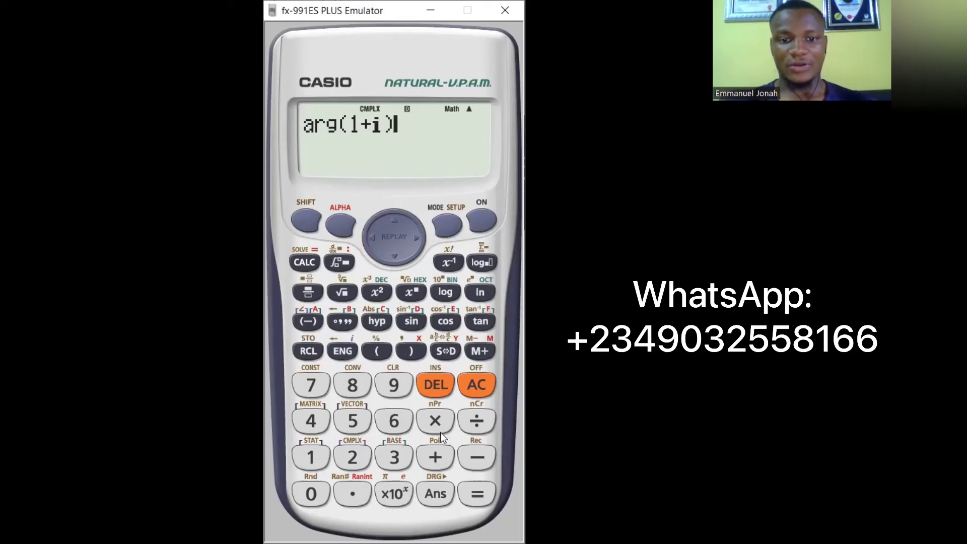
click(474, 495)
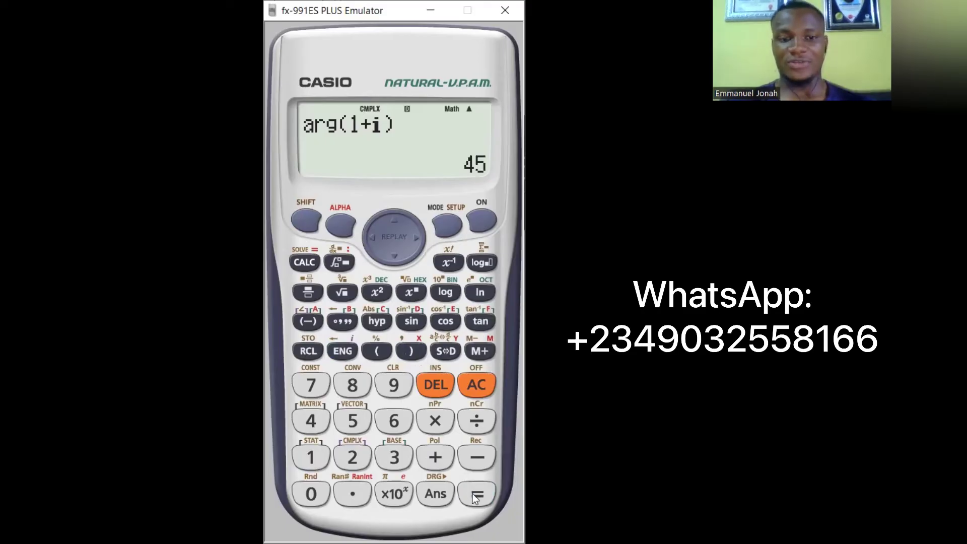
click(472, 384)
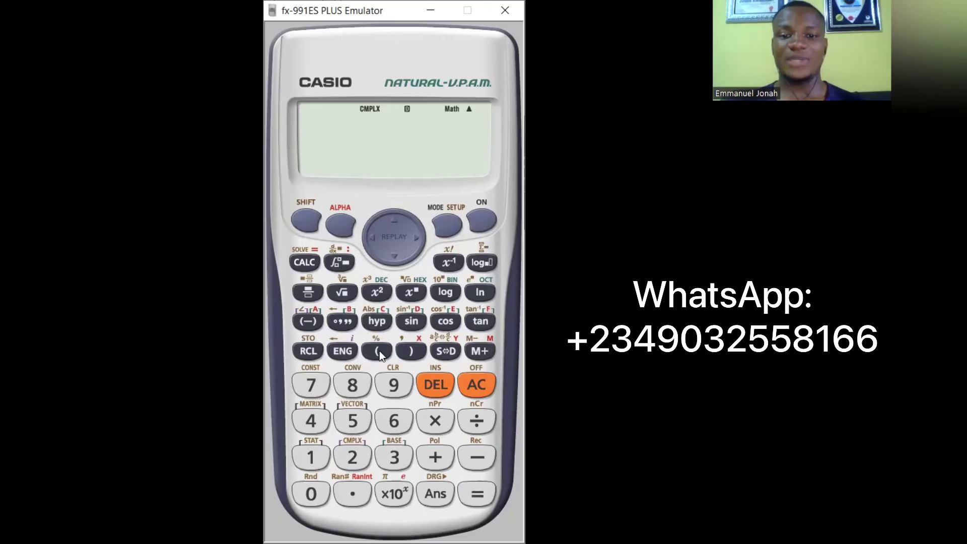
Step: Evaluate Conjg(1+i) to 1-i, then clear the display
click(306, 219)
click(353, 457)
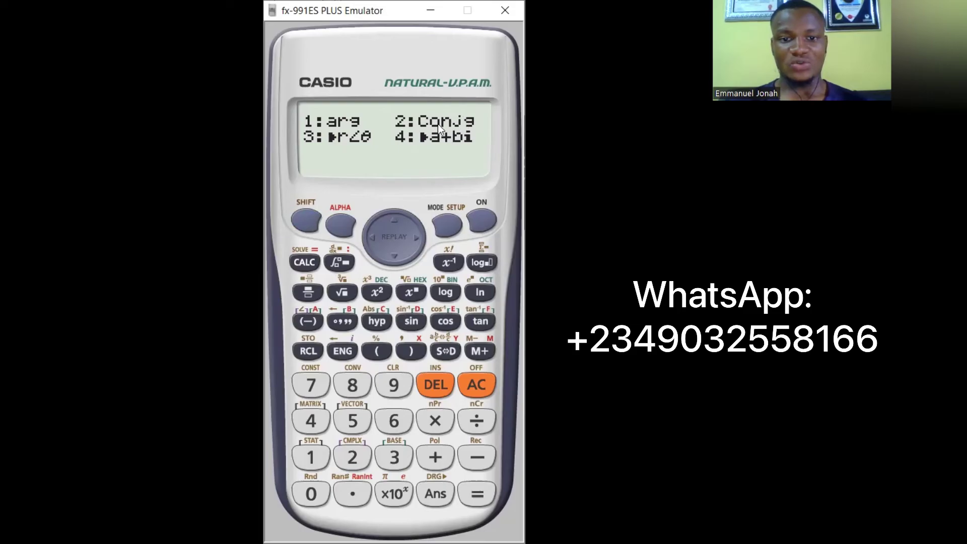
click(344, 456)
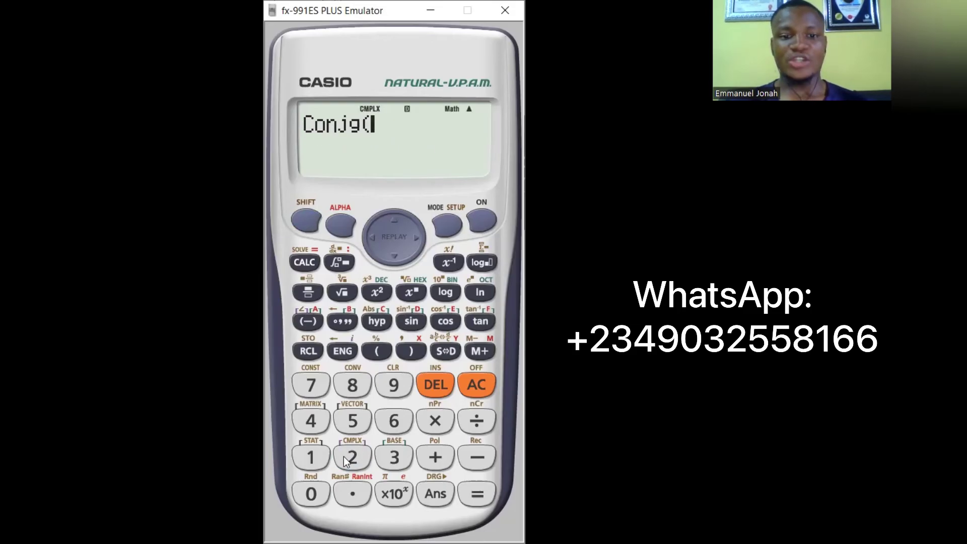
click(311, 460)
click(433, 456)
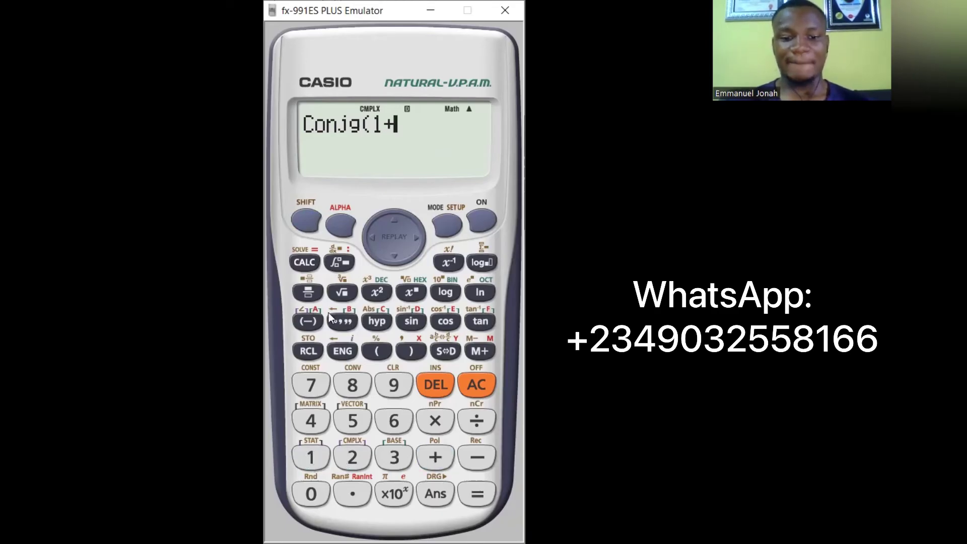
click(334, 350)
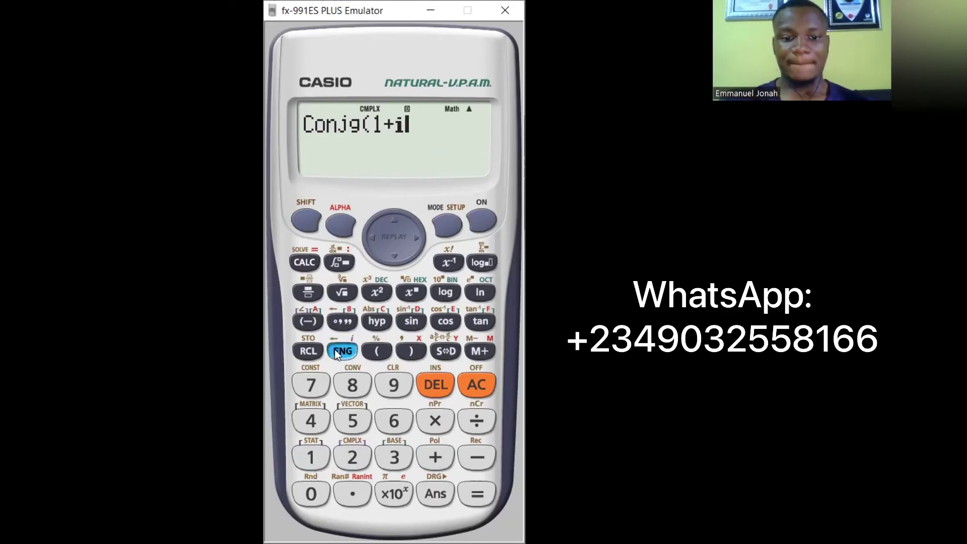
click(412, 353)
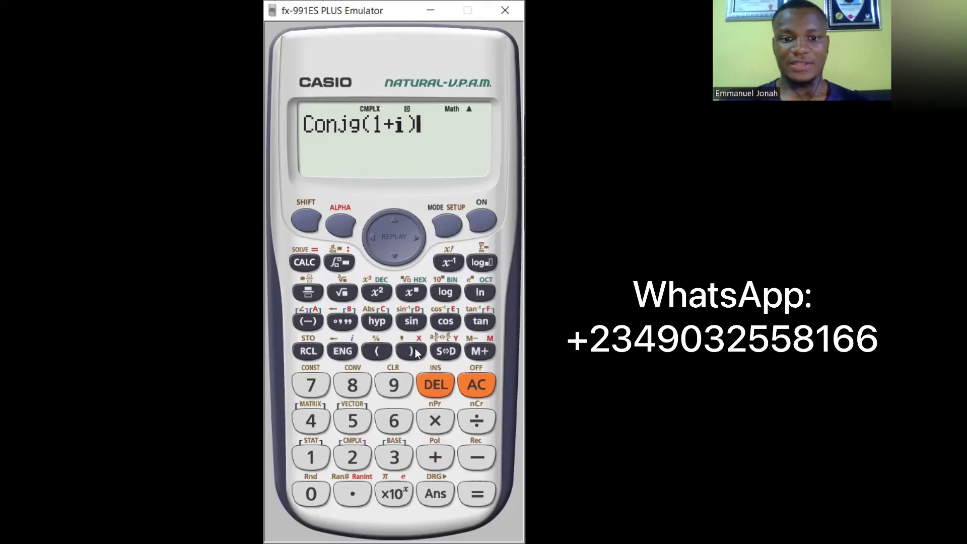
click(478, 499)
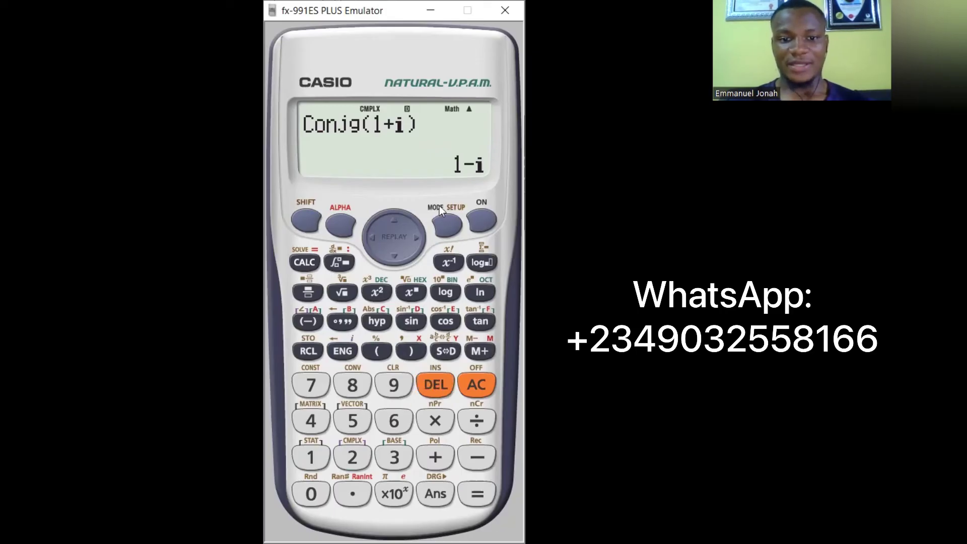
click(478, 385)
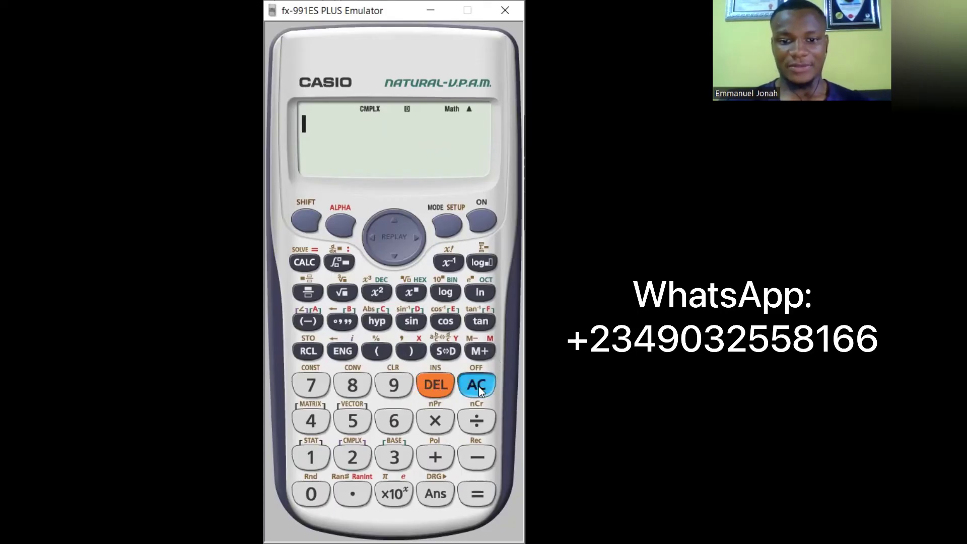
Step: Evaluate Conjg(8-3i) to 8+3i, then clear the display
click(305, 216)
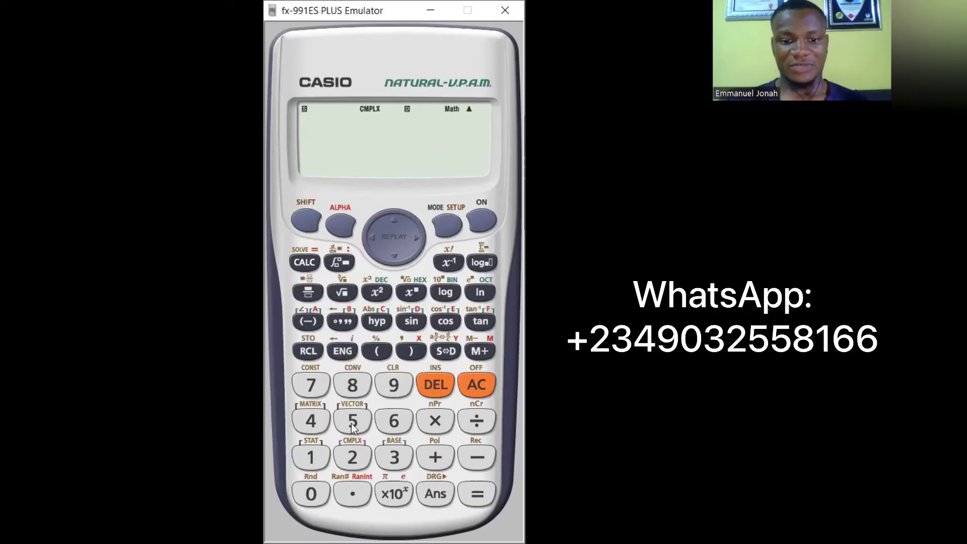
click(349, 458)
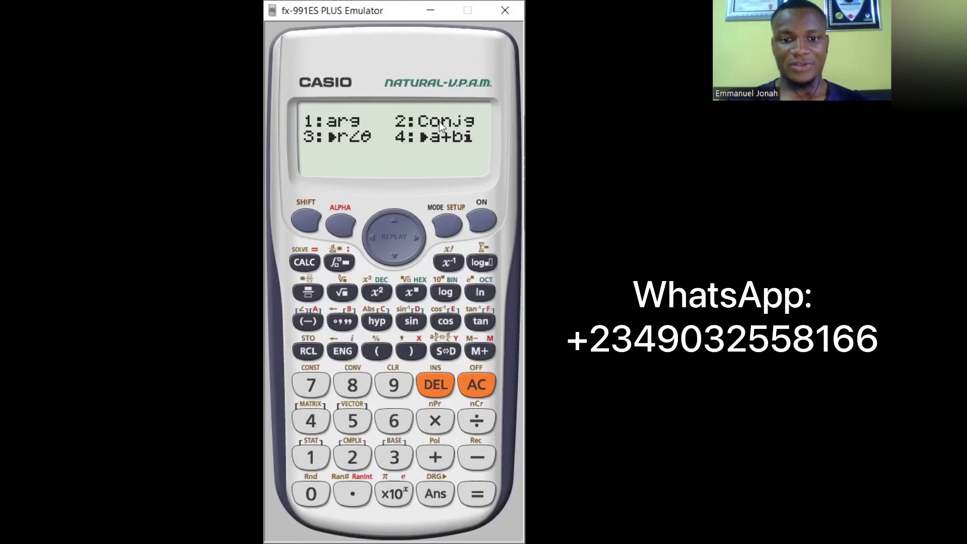
click(348, 457)
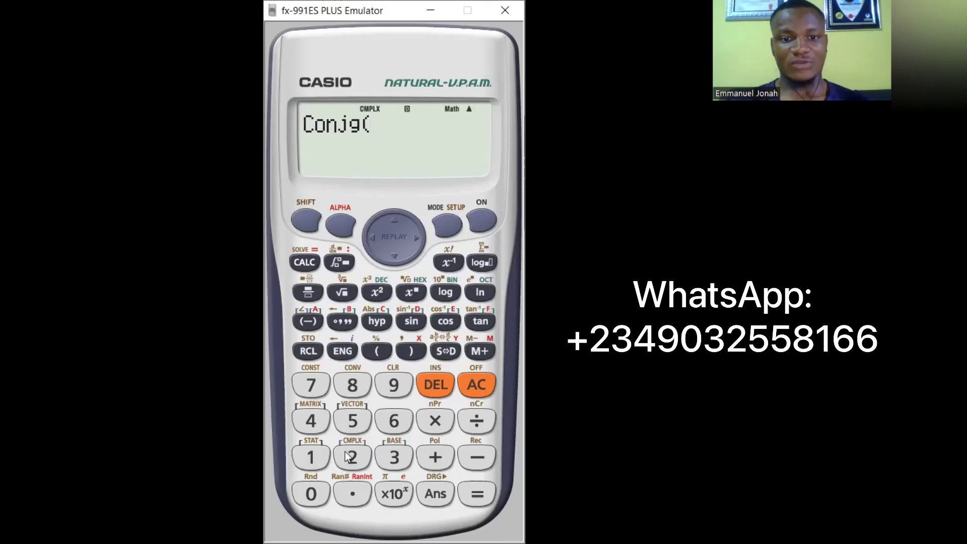
click(348, 391)
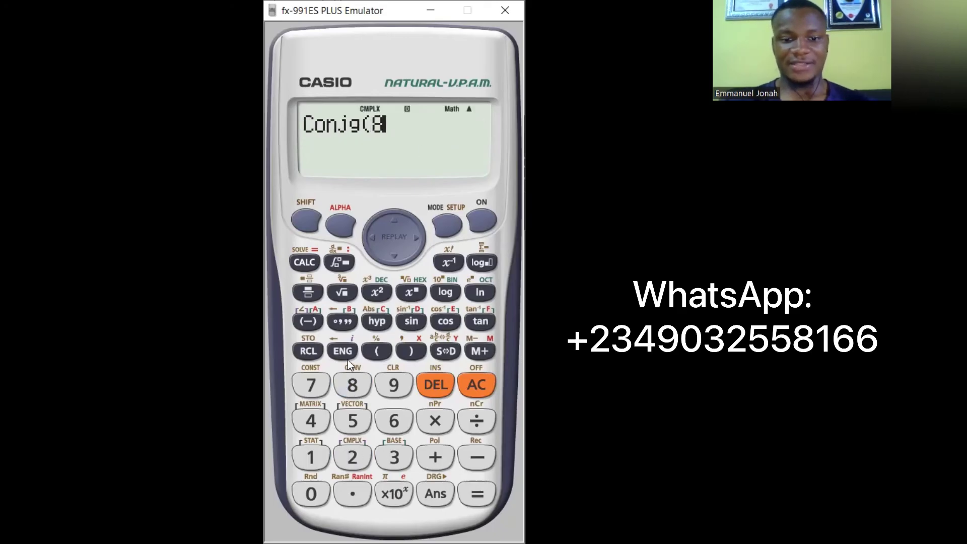
click(483, 459)
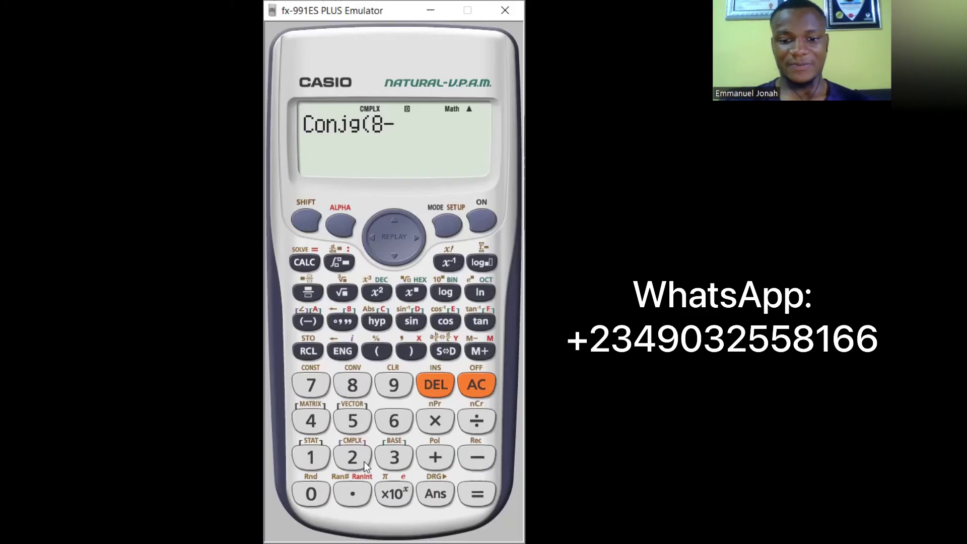
click(397, 457)
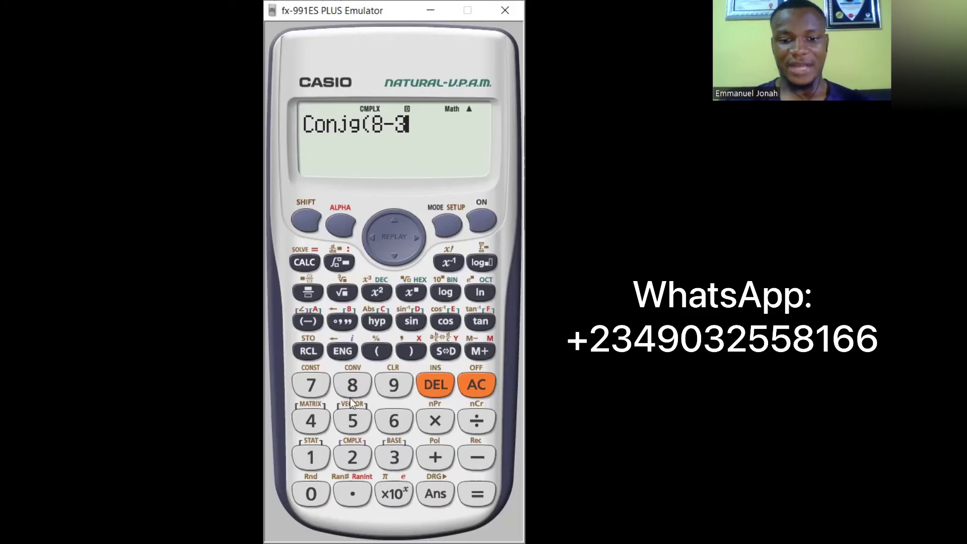
click(345, 352)
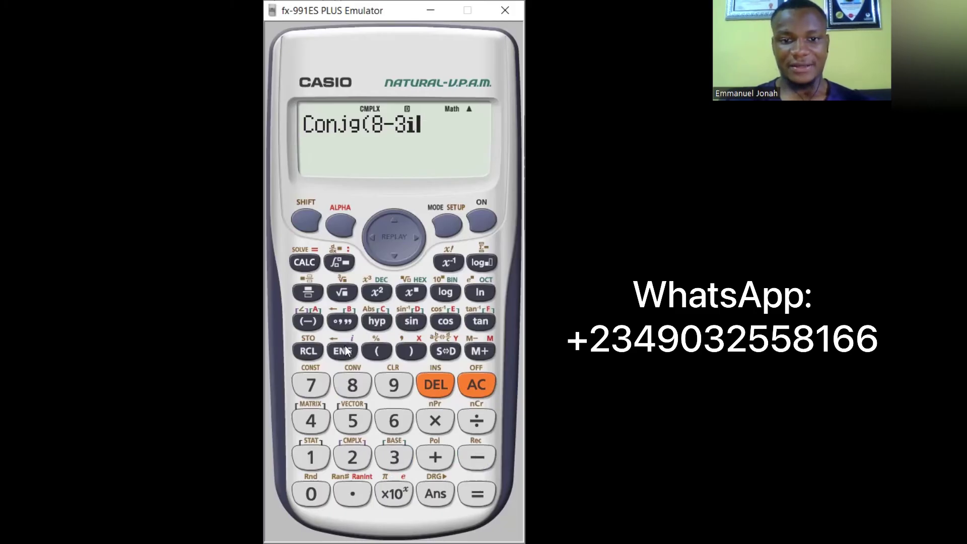
click(413, 351)
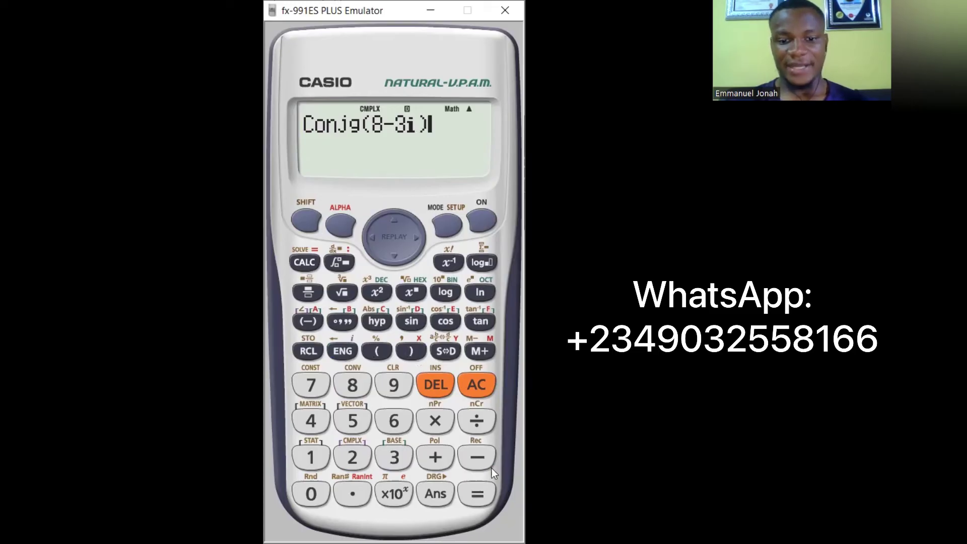
click(478, 494)
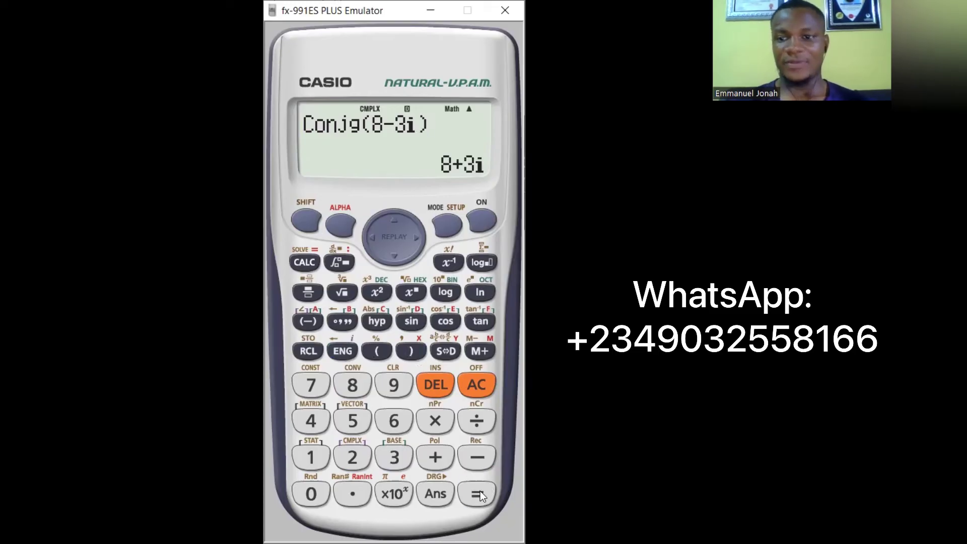
click(476, 381)
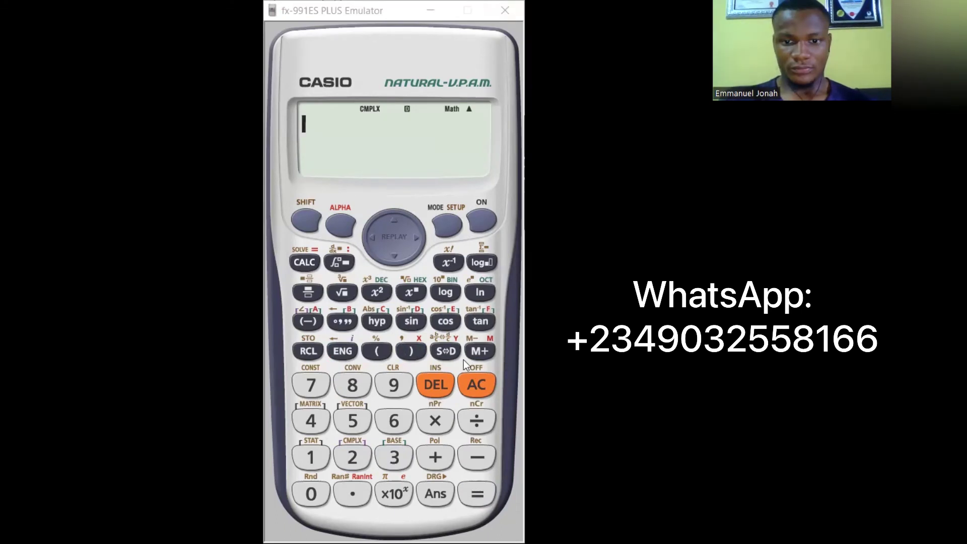